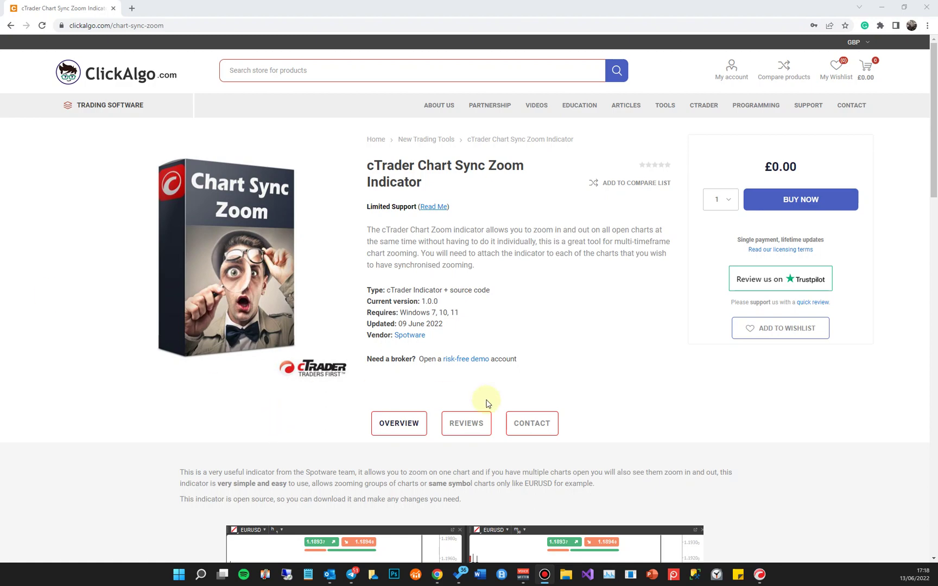
Step: Scroll through the ClickAlgo Chart Sync Zoom page and minimize the browser to reveal cTrader
scroll(486, 403, "down", 12)
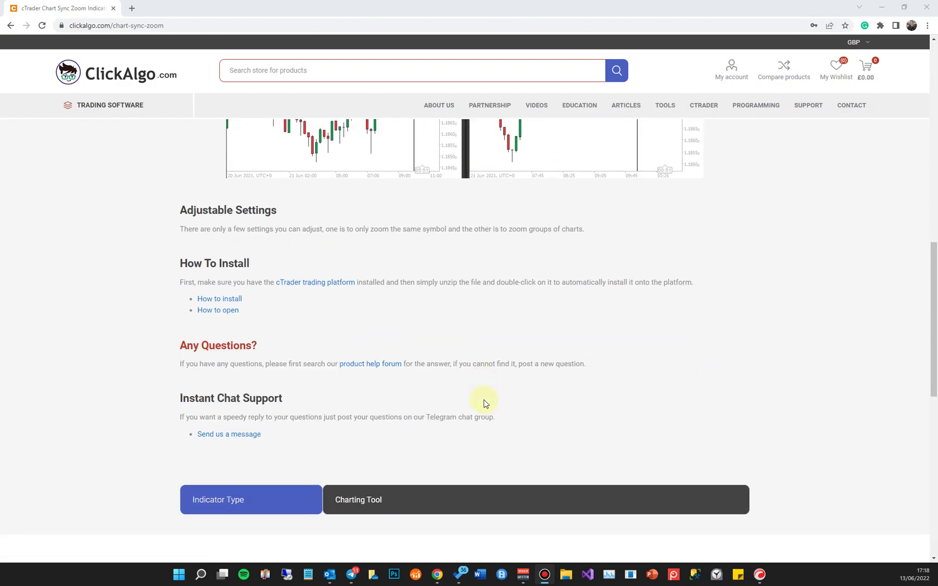
scroll(484, 400, "up", 10)
scroll(663, 74, "up", 2)
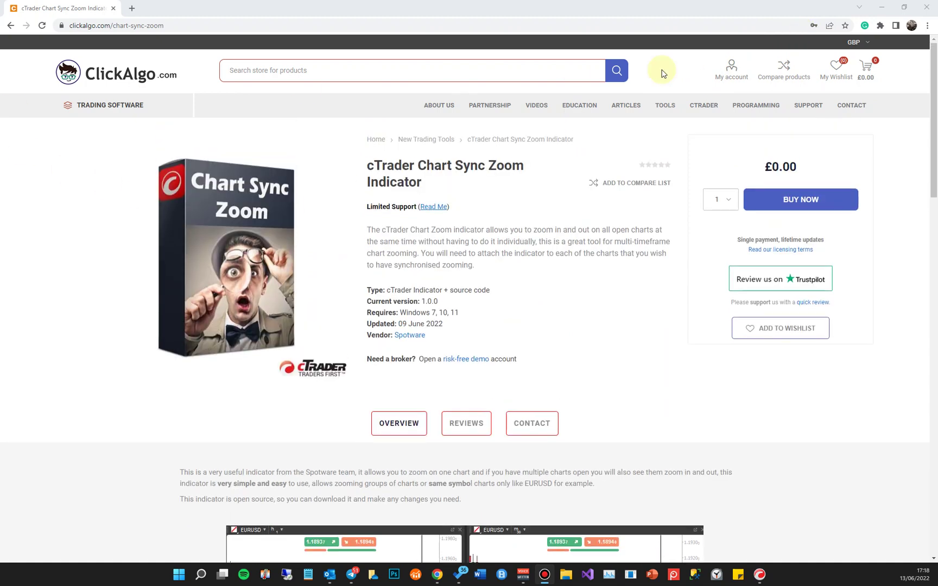
left_click(882, 13)
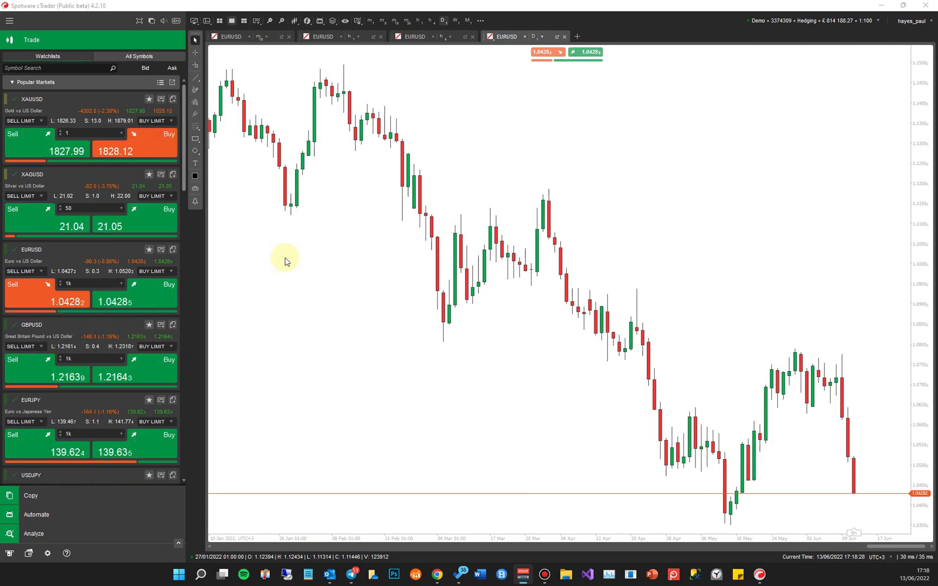
Step: Switch cTrader to Multi-Chart Mode to show four EURUSD charts in a two-by-two grid
left_click(262, 33)
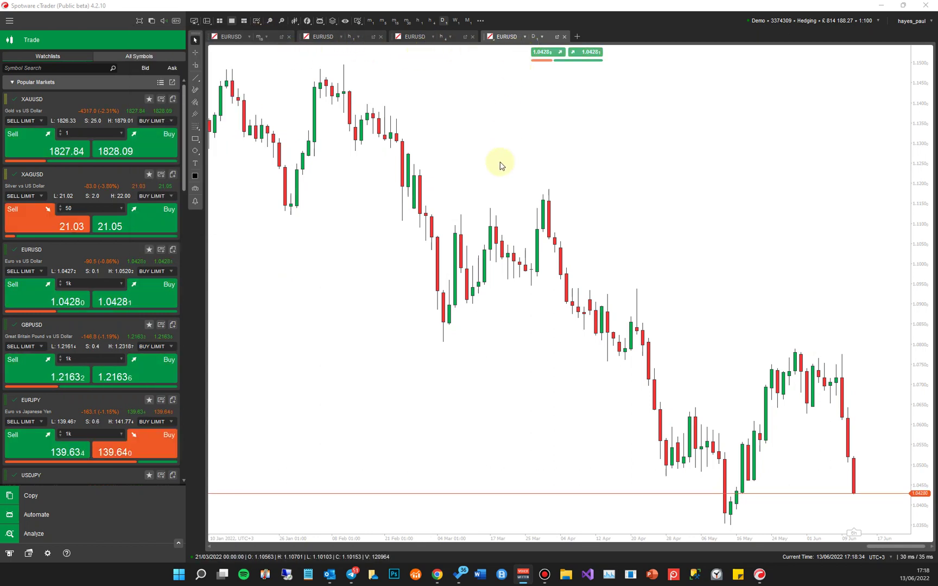
left_click(219, 21)
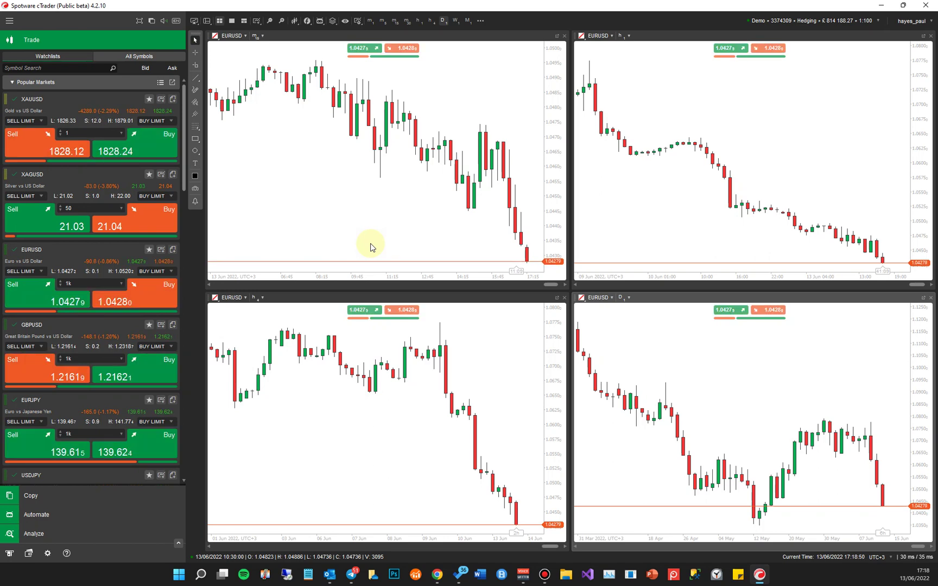
Step: Add Synchronized Zooming to the top-left EURUSD chart, keeping Mode set to All
left_click(320, 189)
key("ctrl+f")
type("zoom")
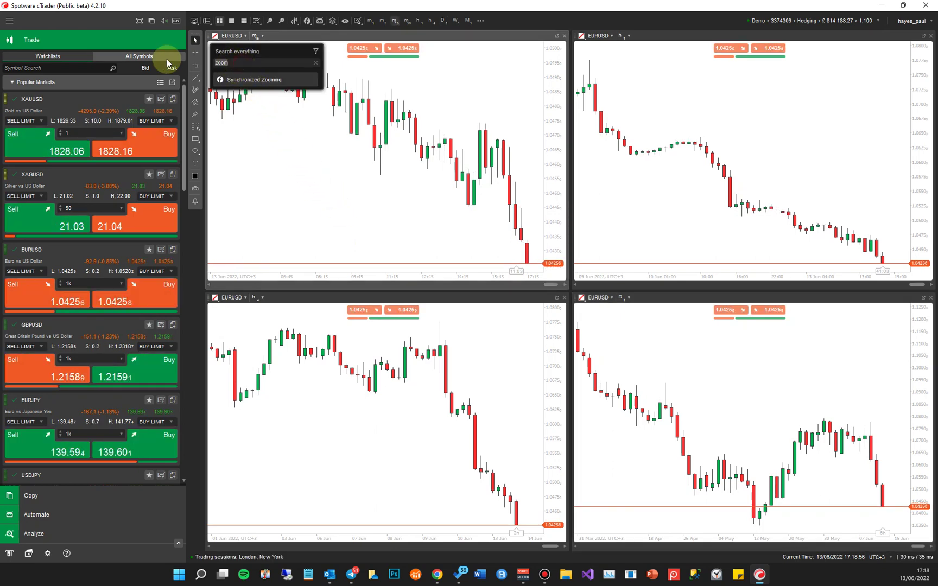
key("BackSpace")
key("BackSpace")
key("BackSpace")
key("BackSpace")
type("zoom")
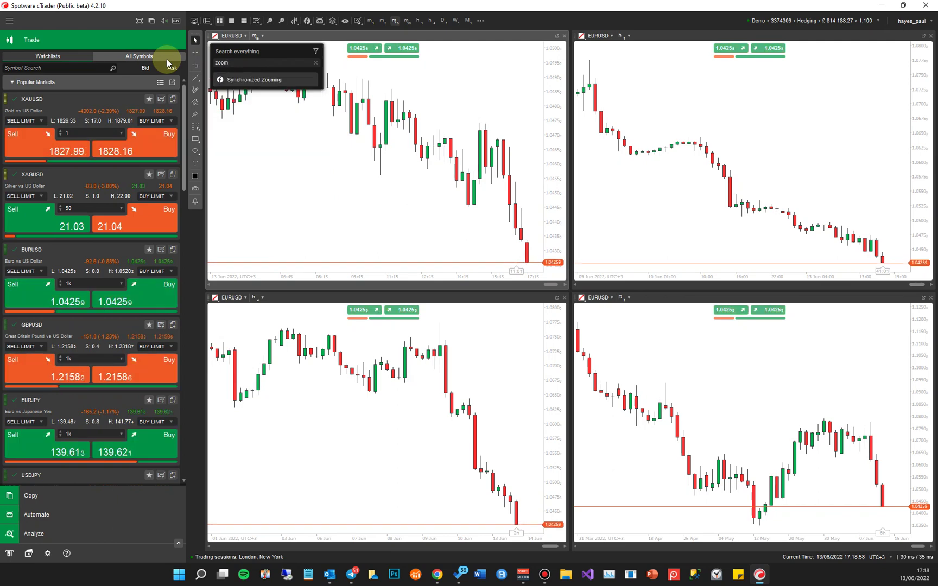
left_click(233, 82)
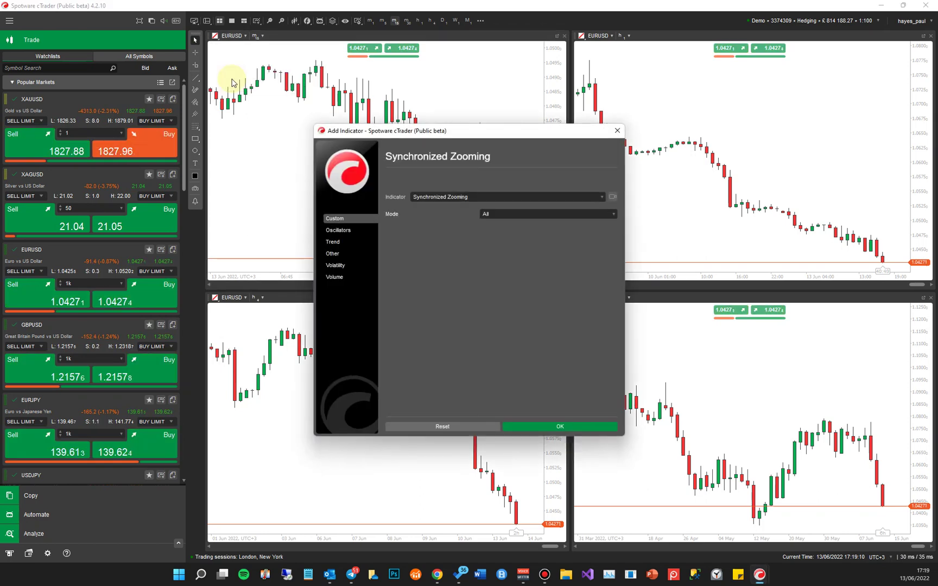
left_click(495, 213)
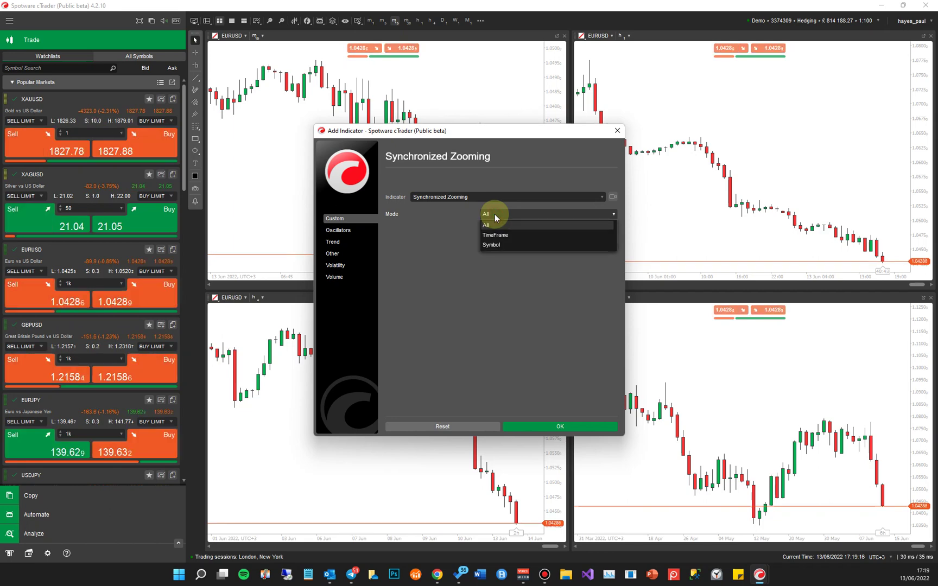
left_click(495, 214)
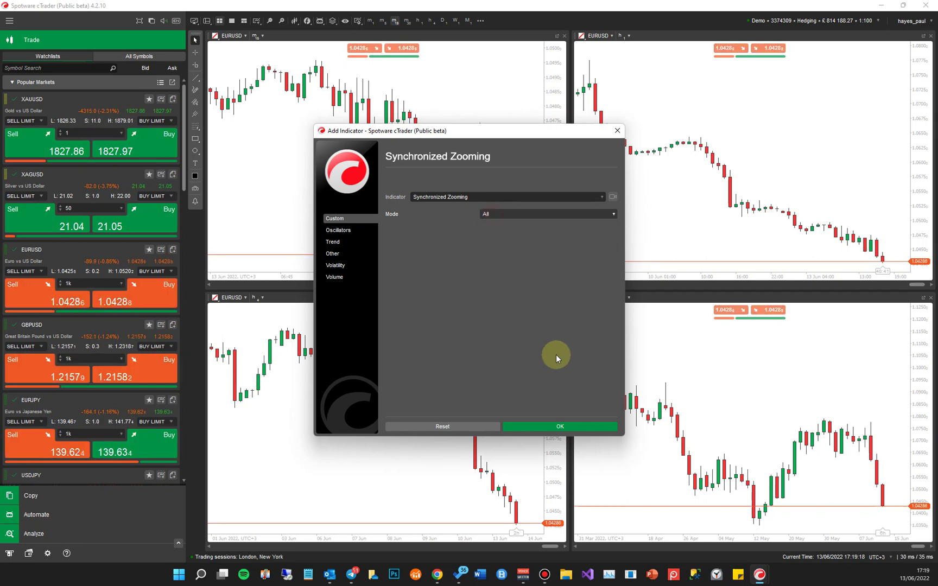
left_click(540, 426)
Step: Add Synchronized Zooming to the top-right and bottom-left charts via a 'zoom' search
left_click(645, 236)
type("zoom")
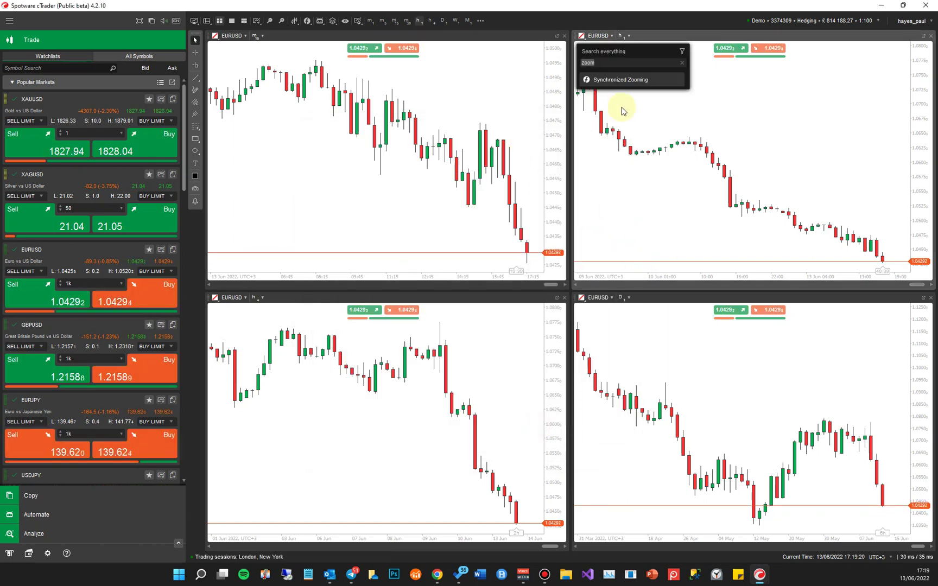
left_click(618, 80)
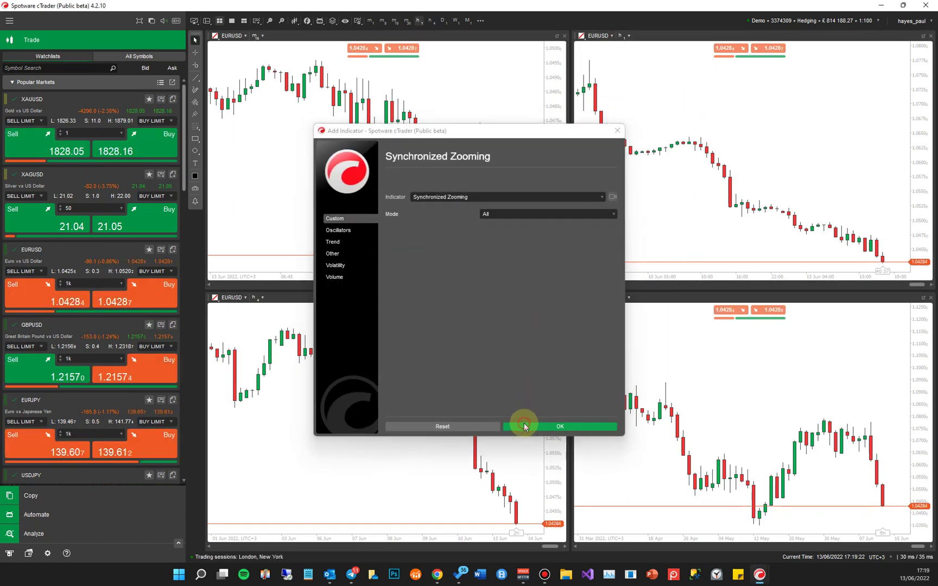
left_click(526, 425)
left_click(495, 363)
type("zoom")
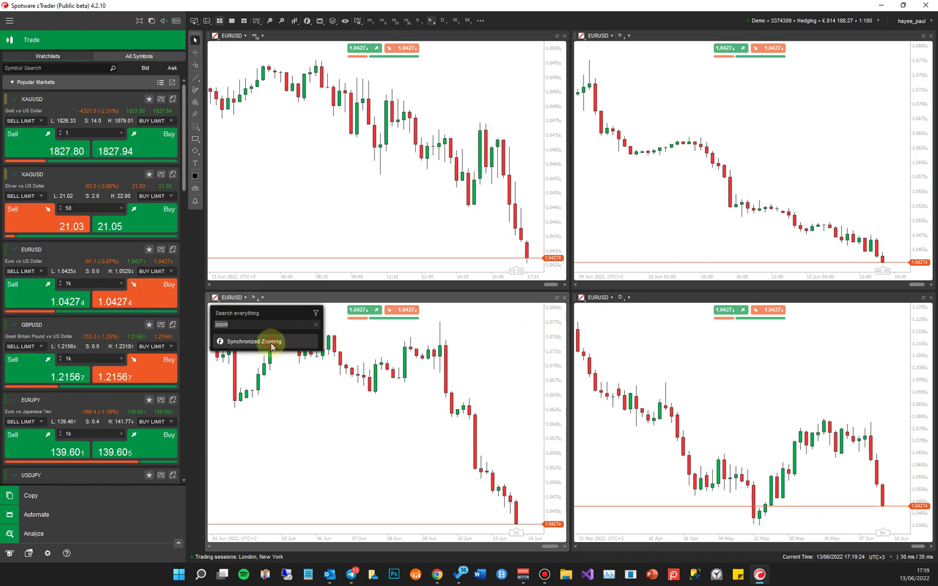
left_click(287, 338)
left_click(551, 427)
Step: Add Synchronized Zooming to the bottom-right daily chart, then reselect the top-left m15 chart
left_click(677, 377)
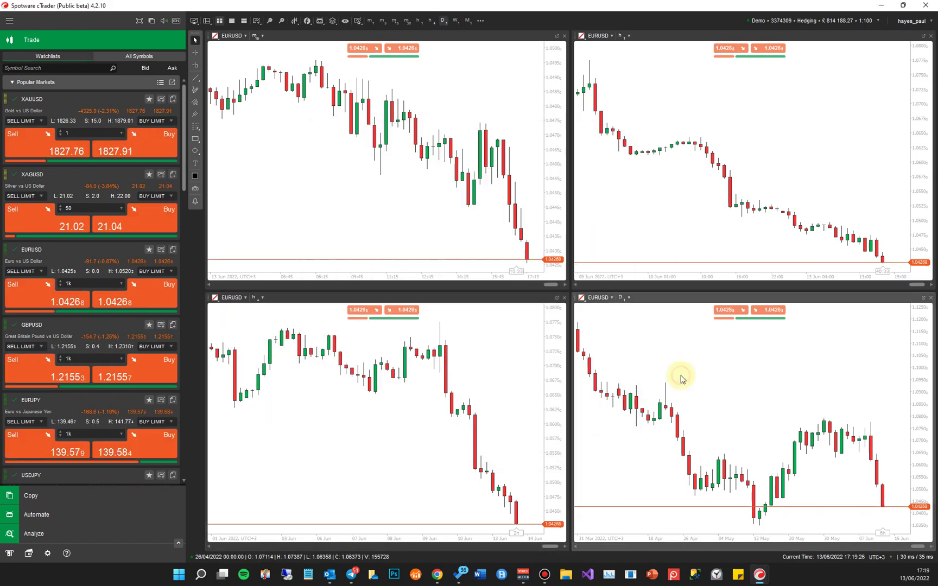
type("zoom")
left_click(661, 348)
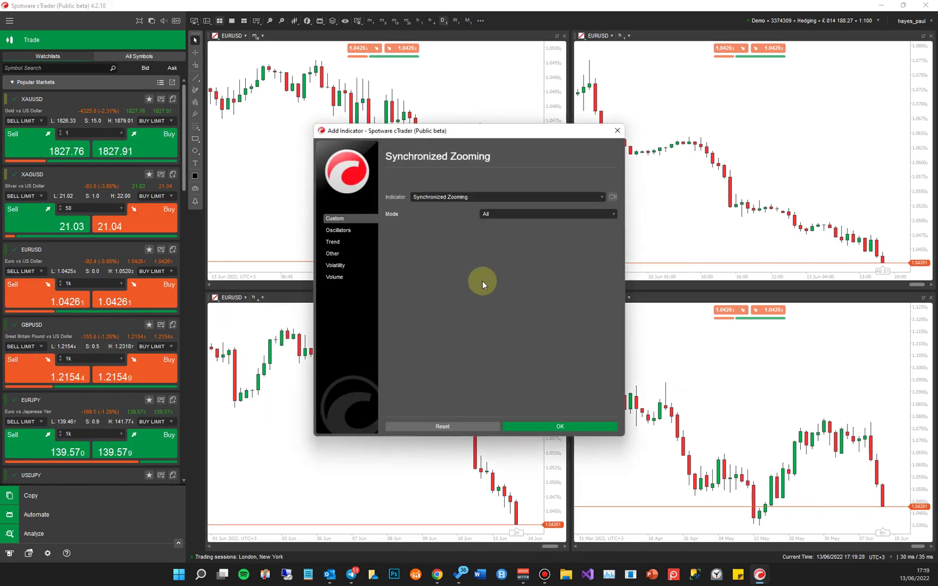
left_click(533, 425)
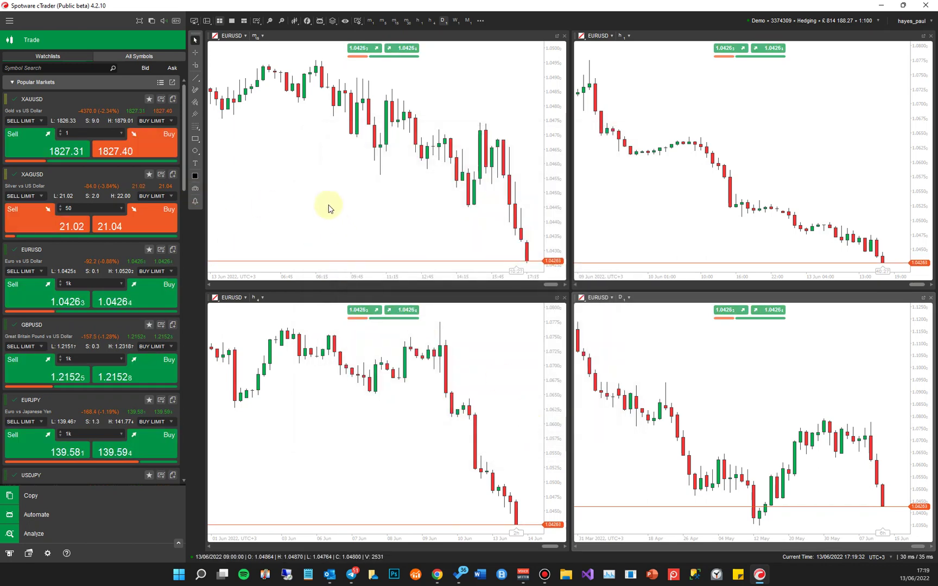
left_click(319, 171)
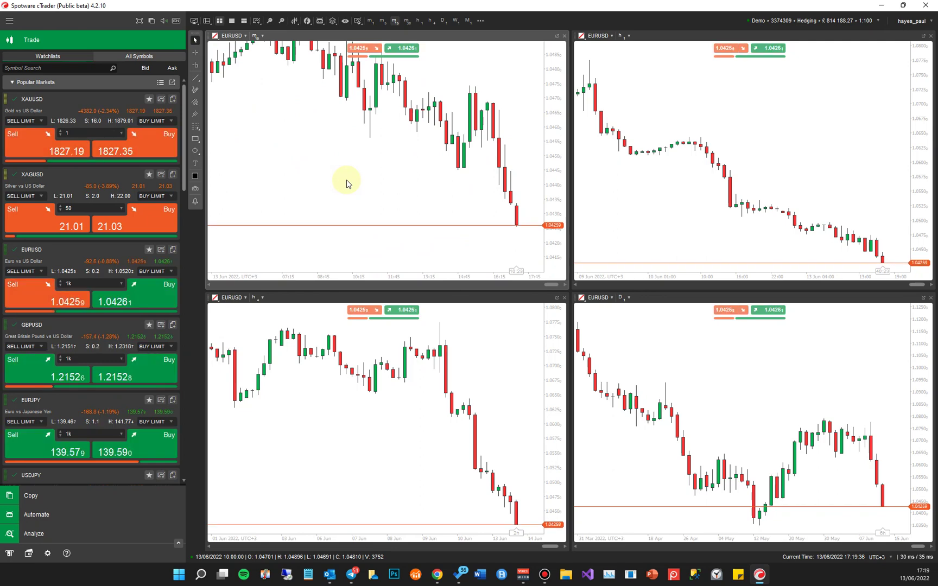
Step: Zoom all synced EURUSD charts out together and drag the top-left chart's candles up
scroll(346, 183, "up", 1)
scroll(347, 183, "down", 1)
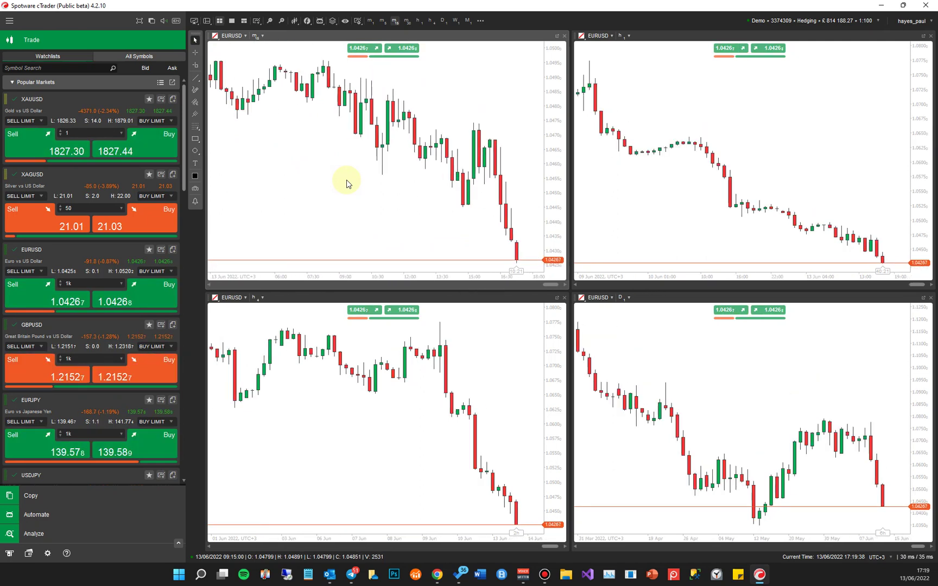
scroll(346, 184, "down", 1)
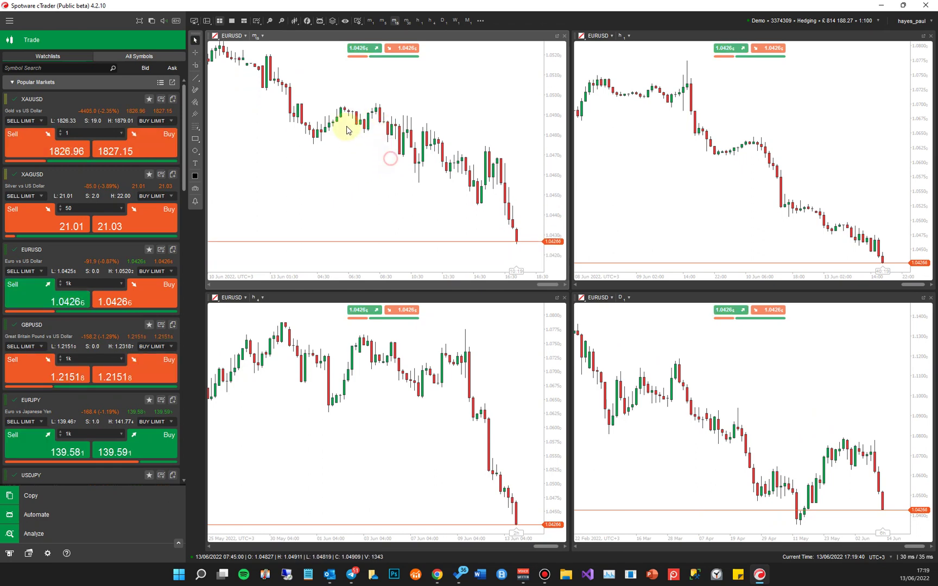
mouse_move(276, 23)
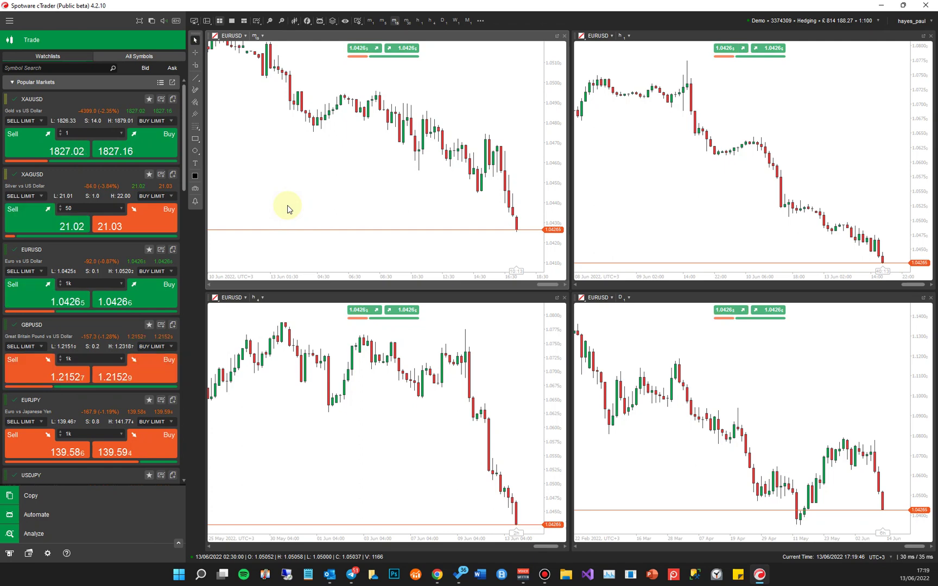
scroll(288, 209, "up", 5)
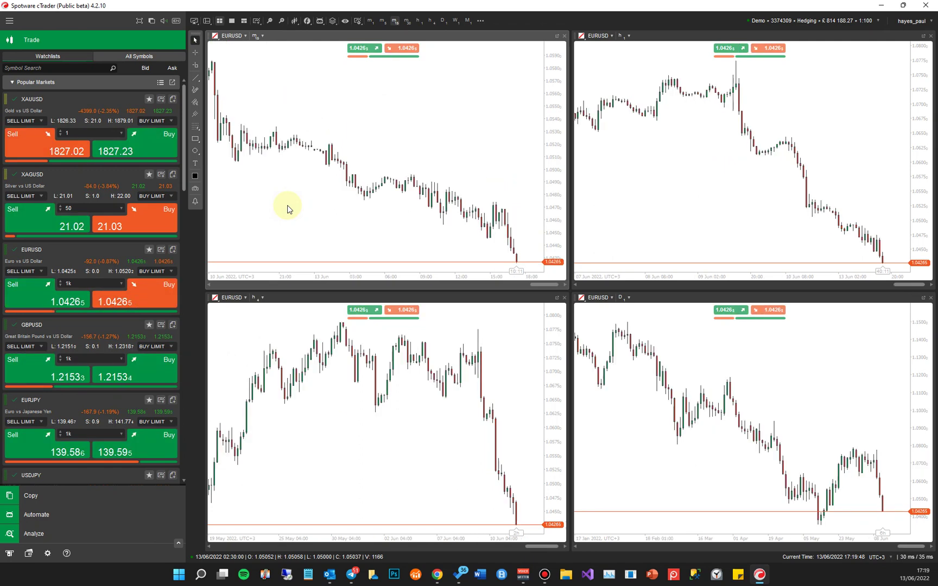
scroll(247, 84, "down", 4)
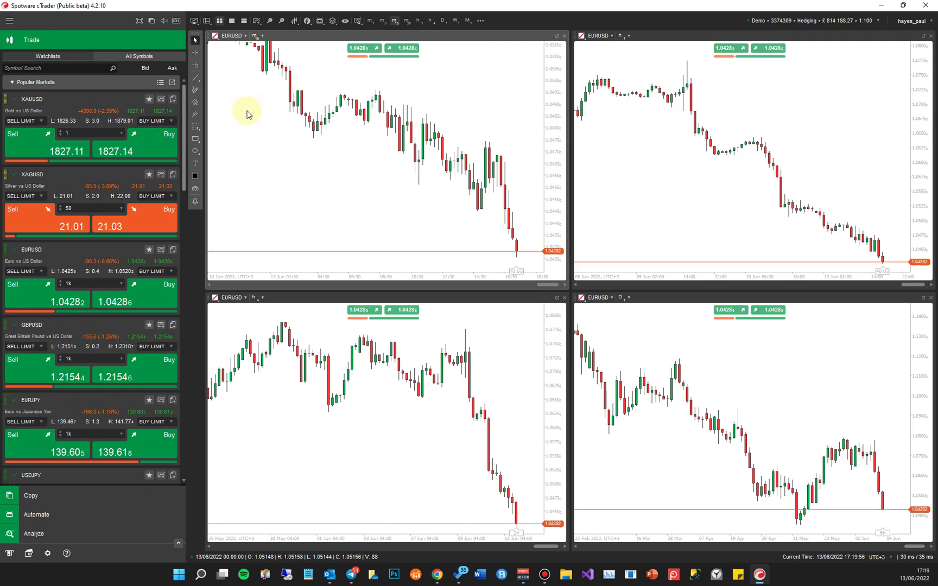
left_click_drag(351, 184, 325, 157)
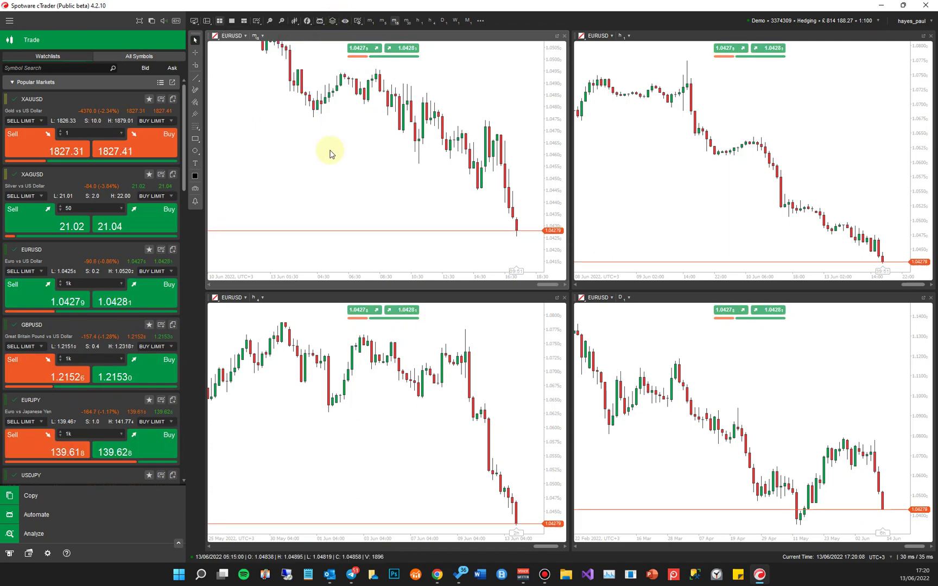
Step: Open the m15 chart's Object Manager indicator list via Ctrl+O and the chart menu, then close it
key("ctrl+o")
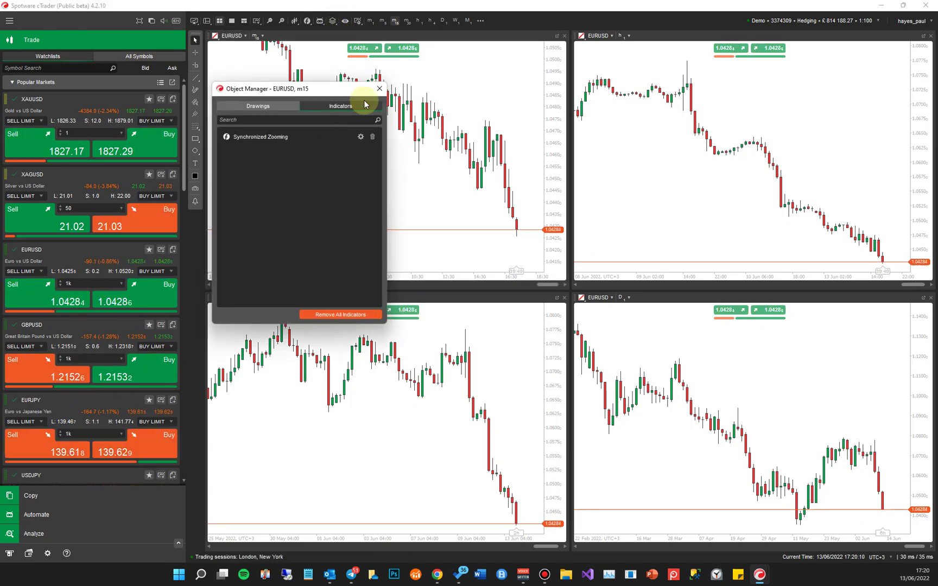
left_click(379, 89)
right_click(330, 183)
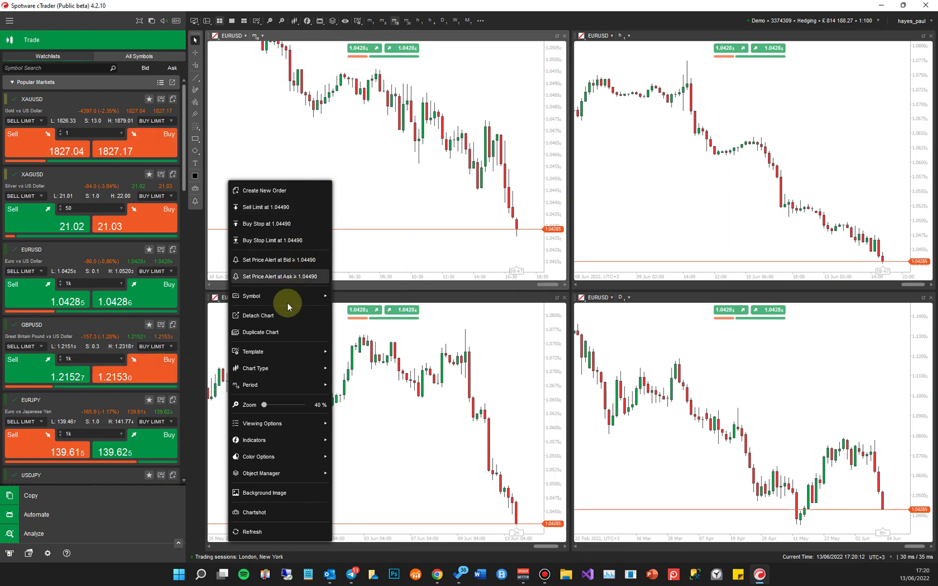
mouse_move(298, 479)
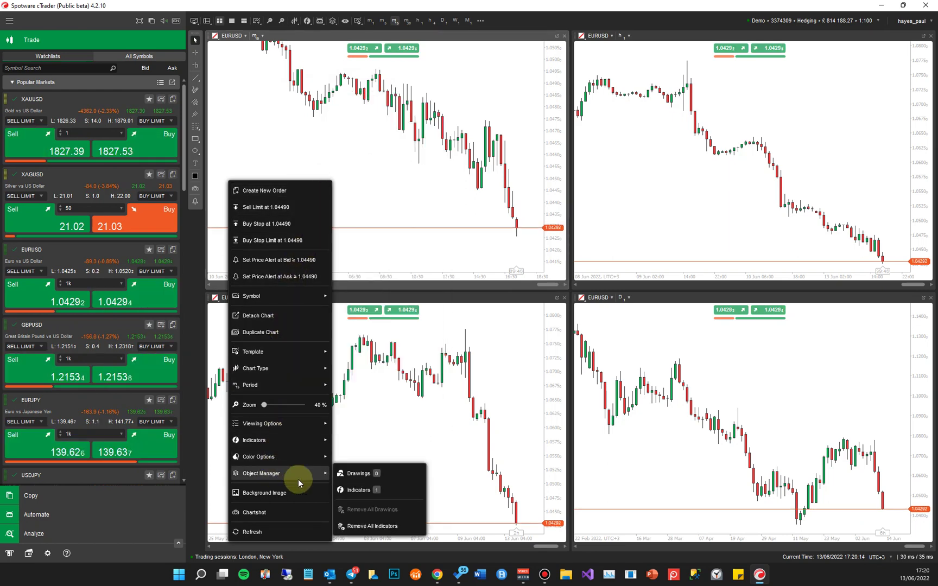
left_click(360, 491)
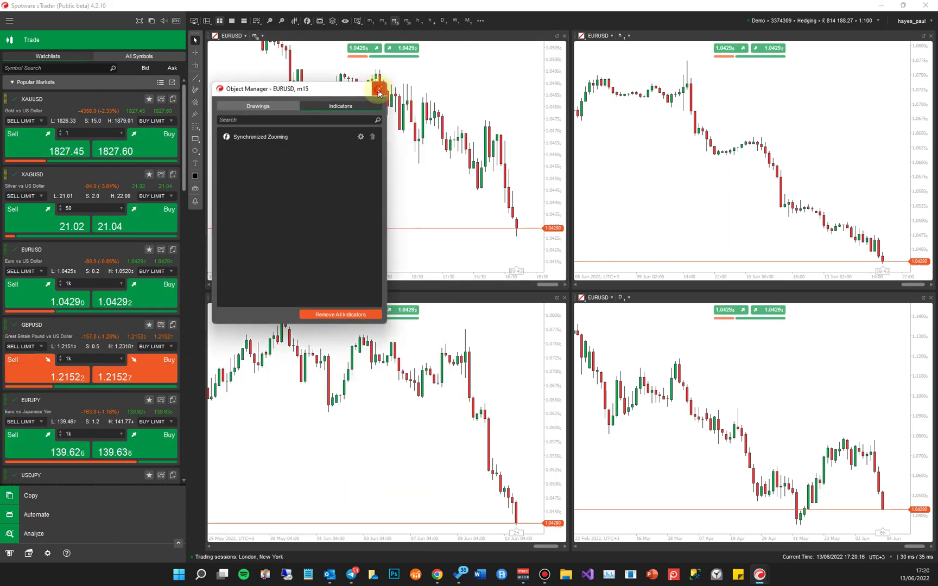
left_click(379, 90)
Step: Reopen the m15 chart's indicator list from the toolbar and open Synchronized Zooming's settings
left_click(333, 22)
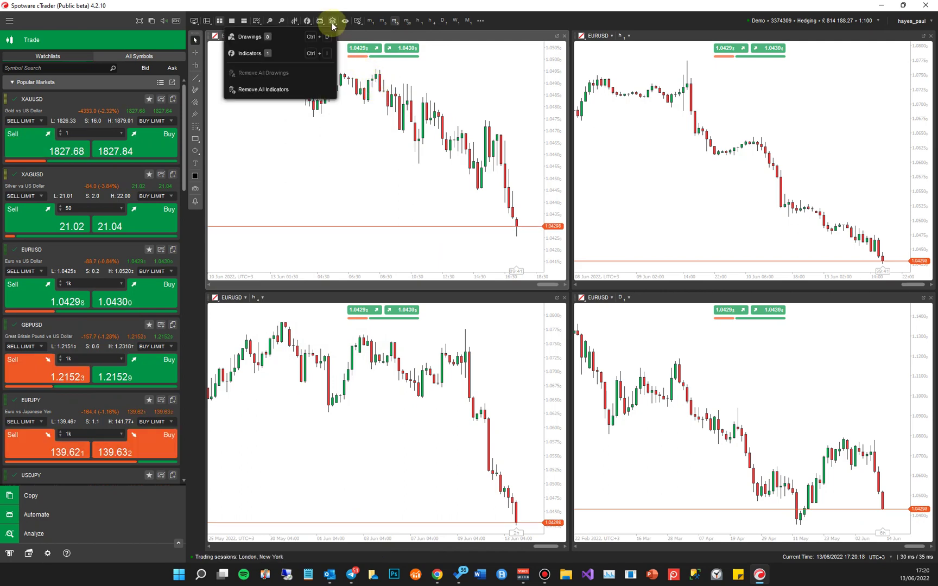
left_click(251, 54)
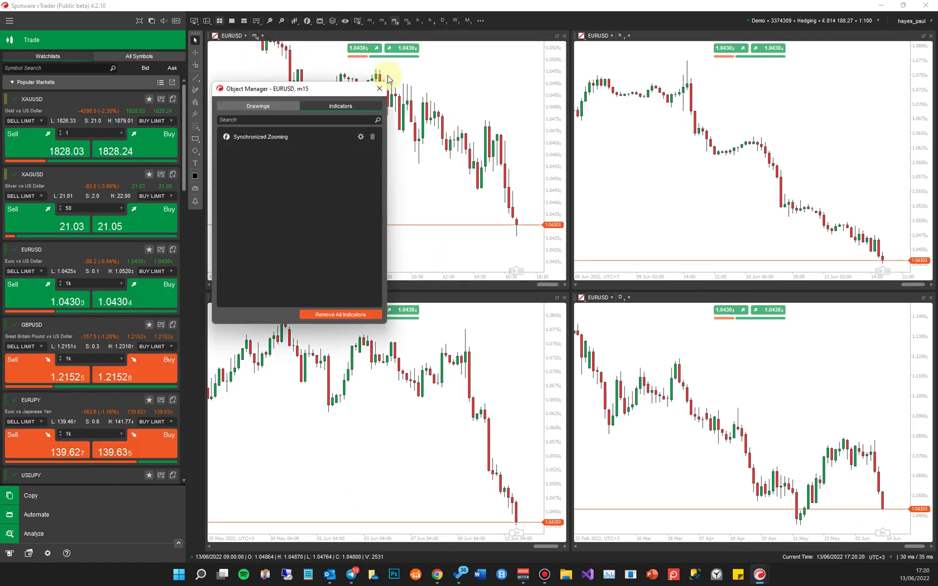
left_click(379, 90)
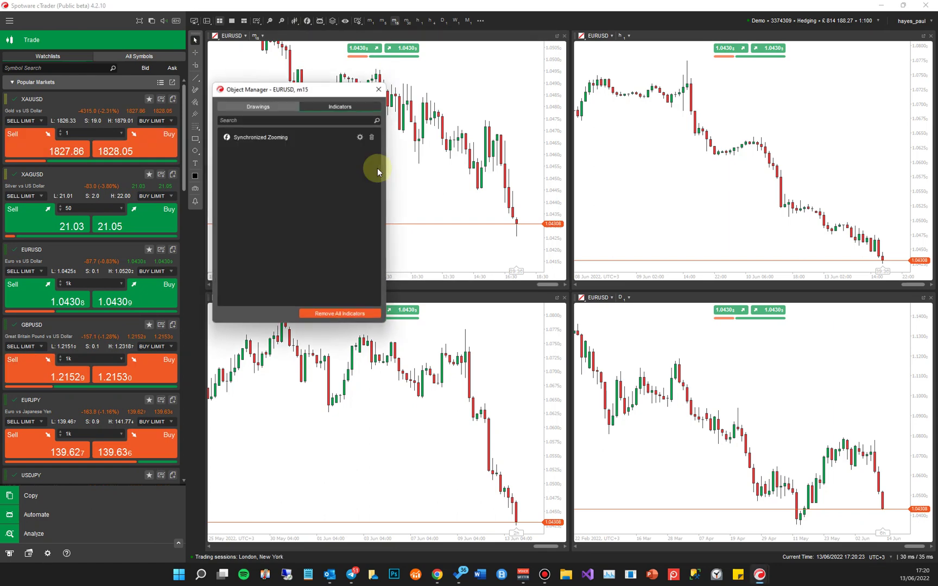
left_click(359, 138)
left_click(491, 214)
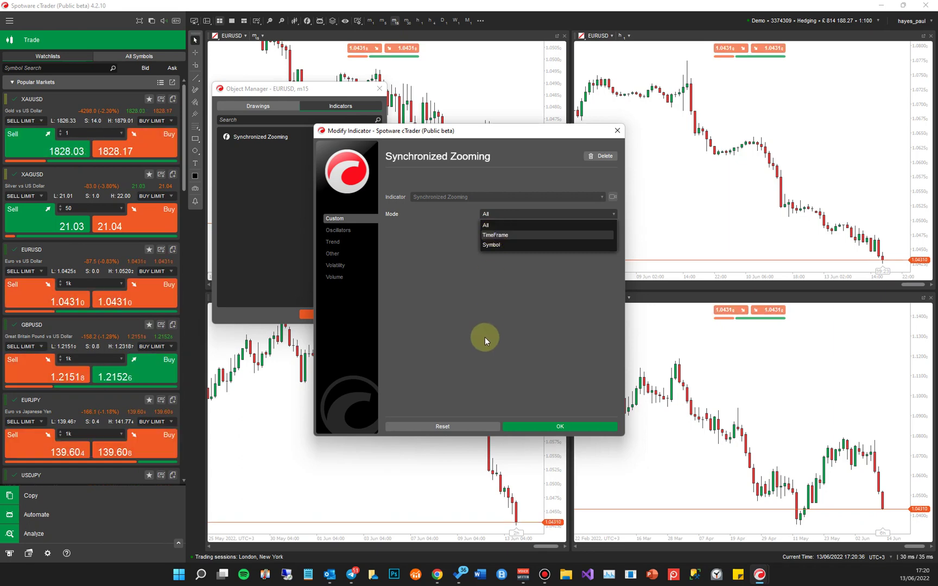
left_click(532, 429)
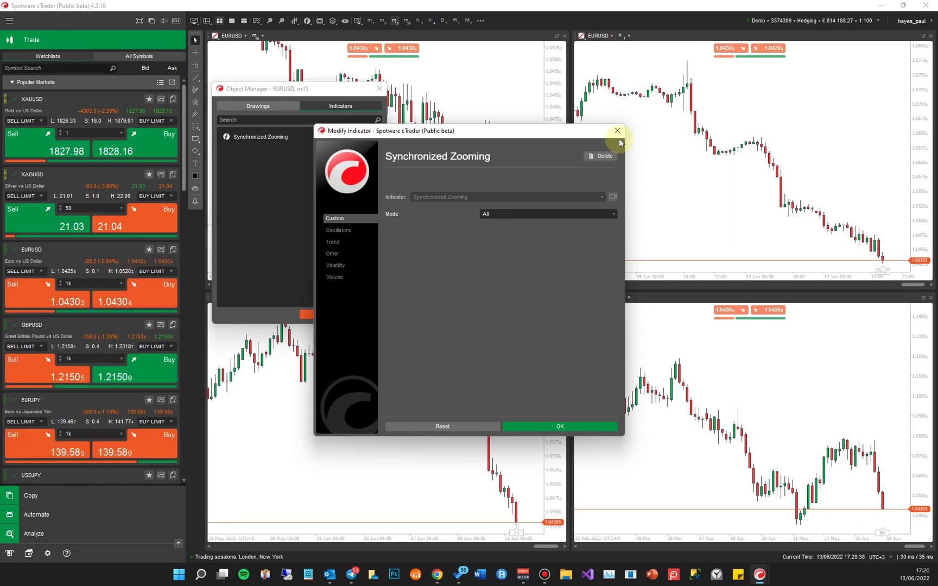
left_click(379, 88)
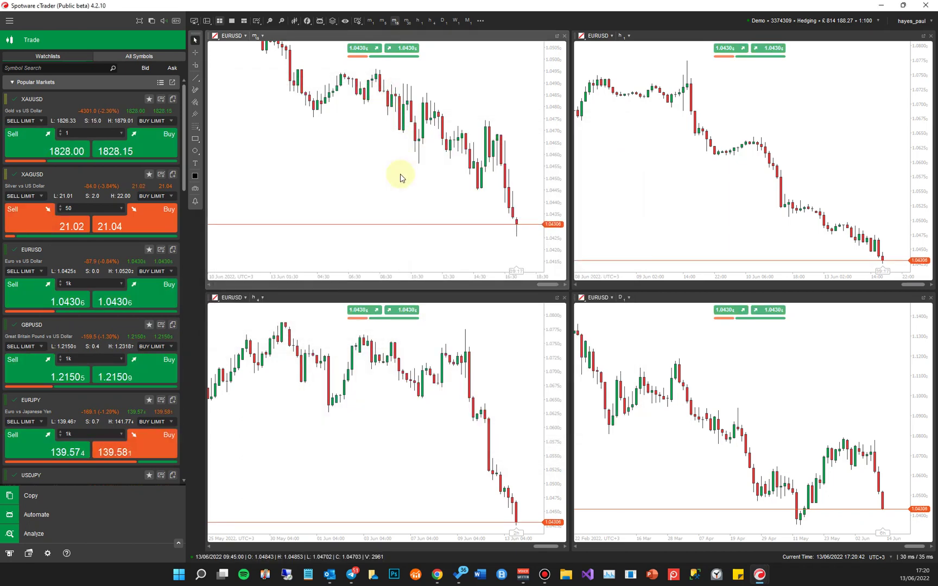
Step: Remove Synchronized Zooming from the m15 and h1 charts through their indicator lists
right_click(367, 181)
left_click(351, 150)
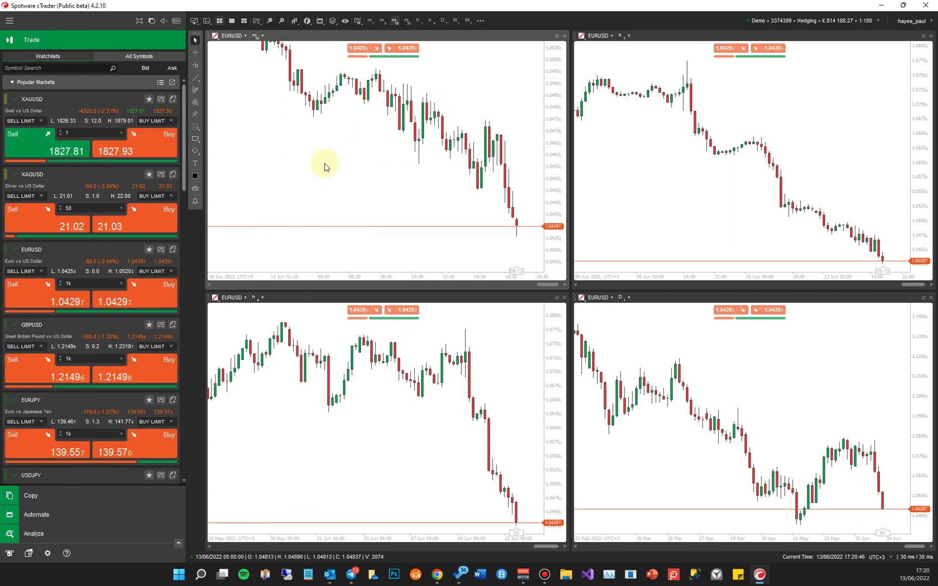
key("ctrl+o")
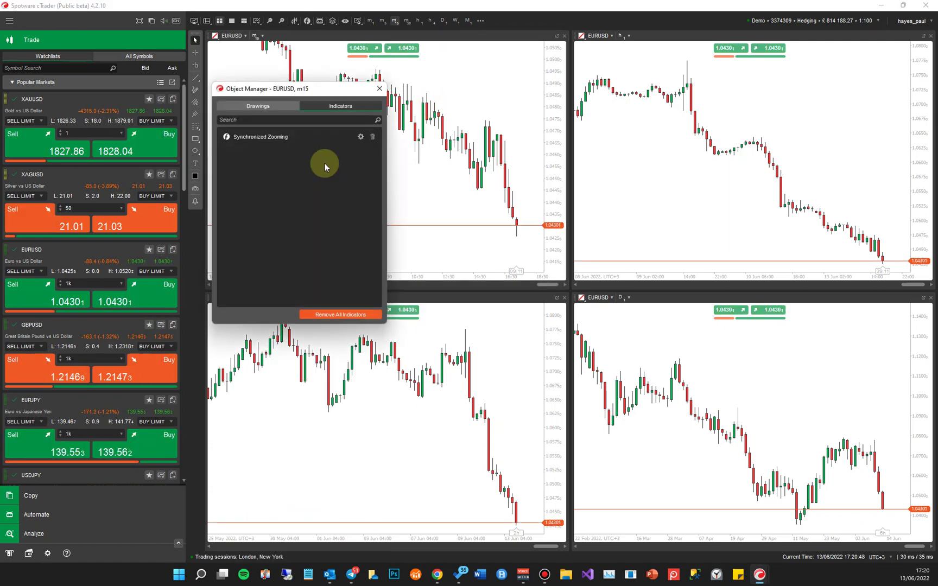
left_click(371, 135)
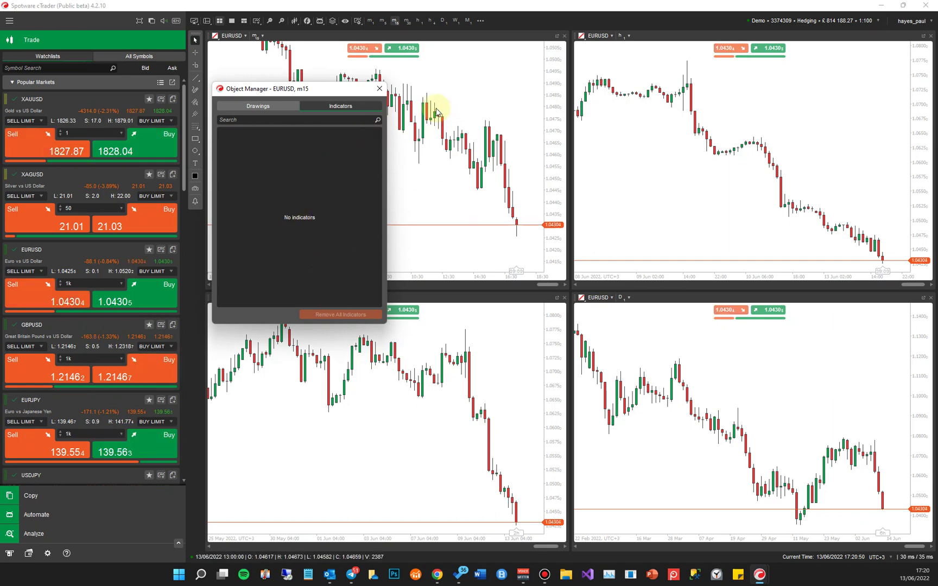
left_click(657, 205)
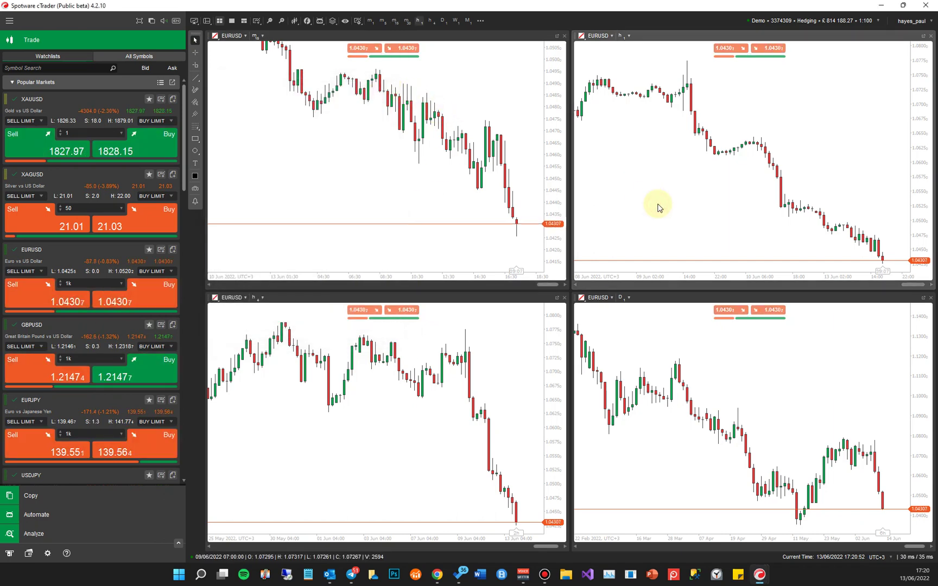
key("ctrl+o")
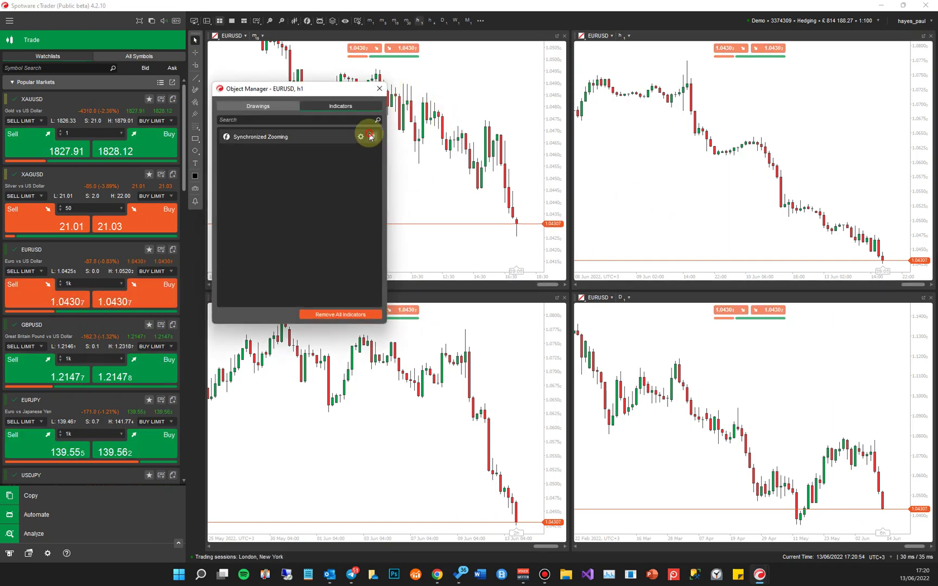
left_click(381, 91)
Step: Remove Synchronized Zooming from the h4 chart (Remove All Indicators) and the daily chart
left_click(431, 436)
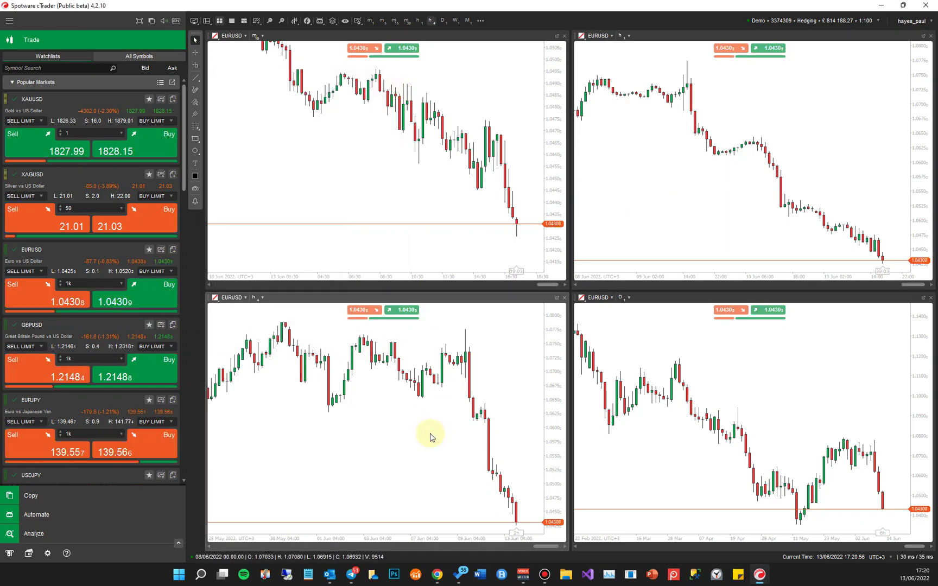
key("ctrl+o")
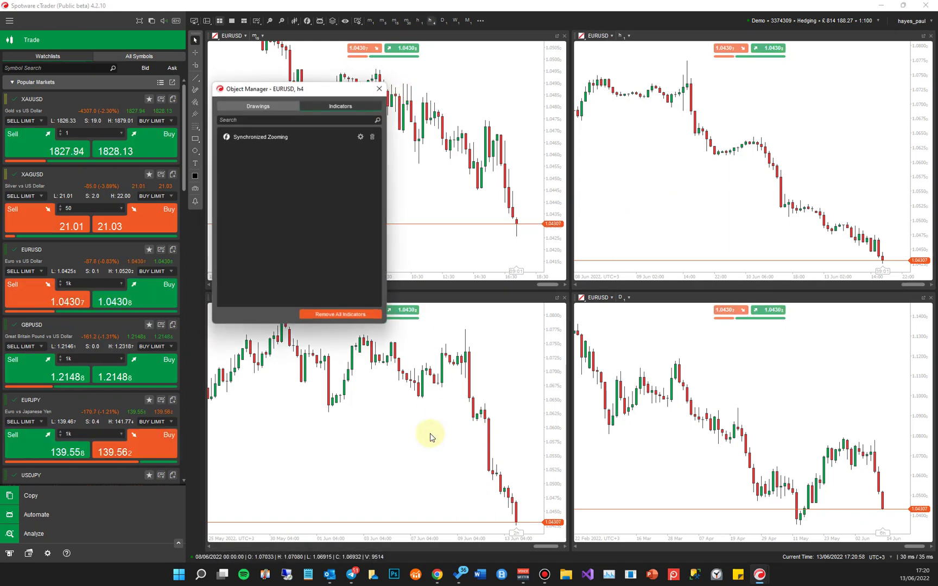
left_click(332, 314)
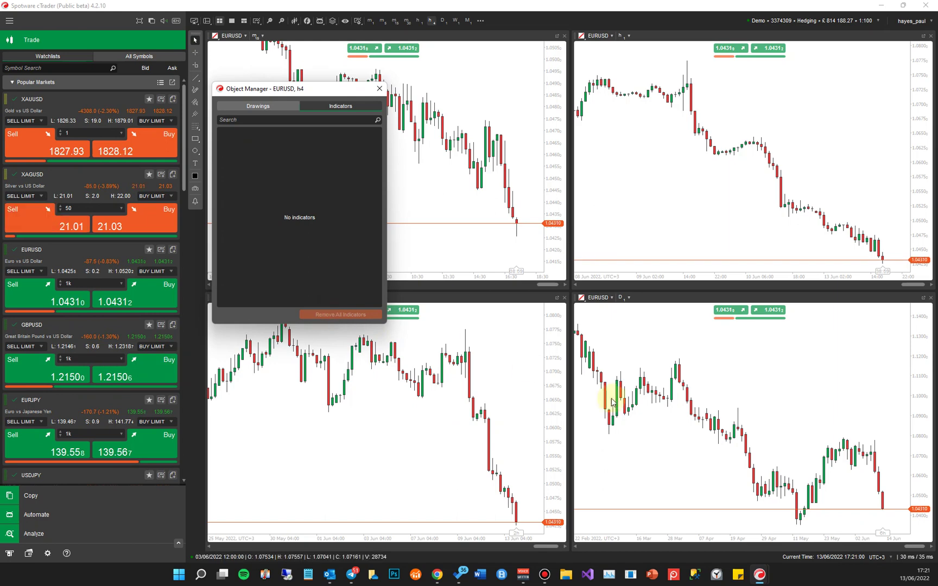
left_click(380, 89)
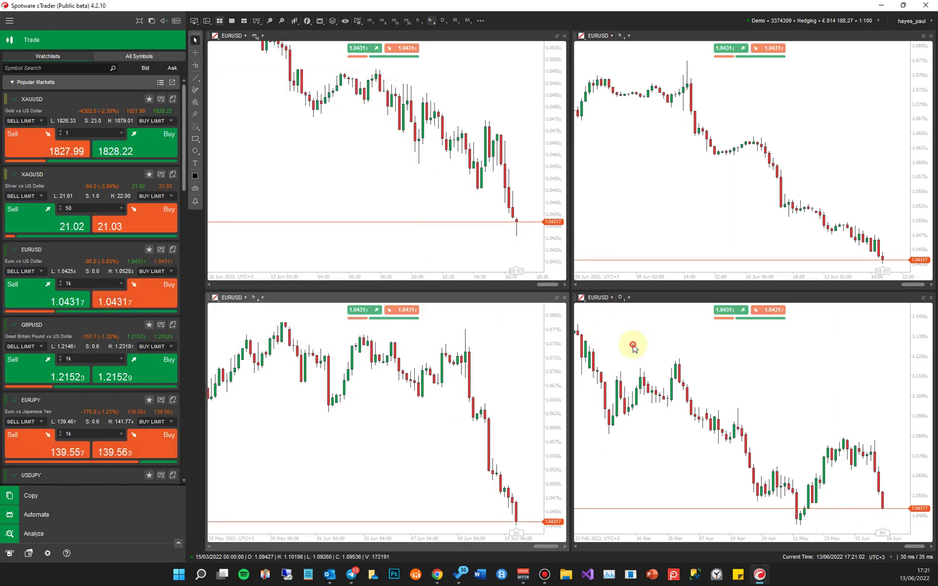
left_click(631, 348)
key("ctrl+o")
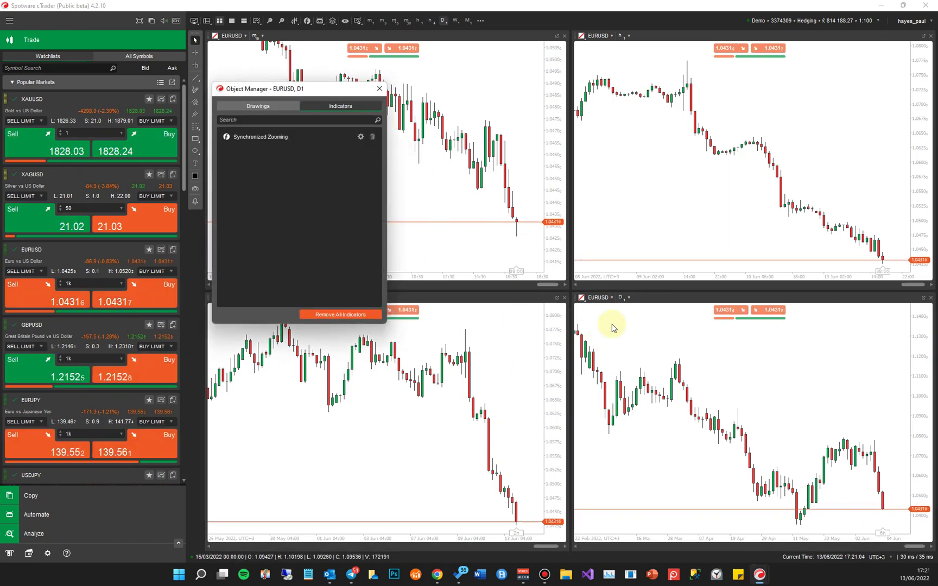
left_click(369, 138)
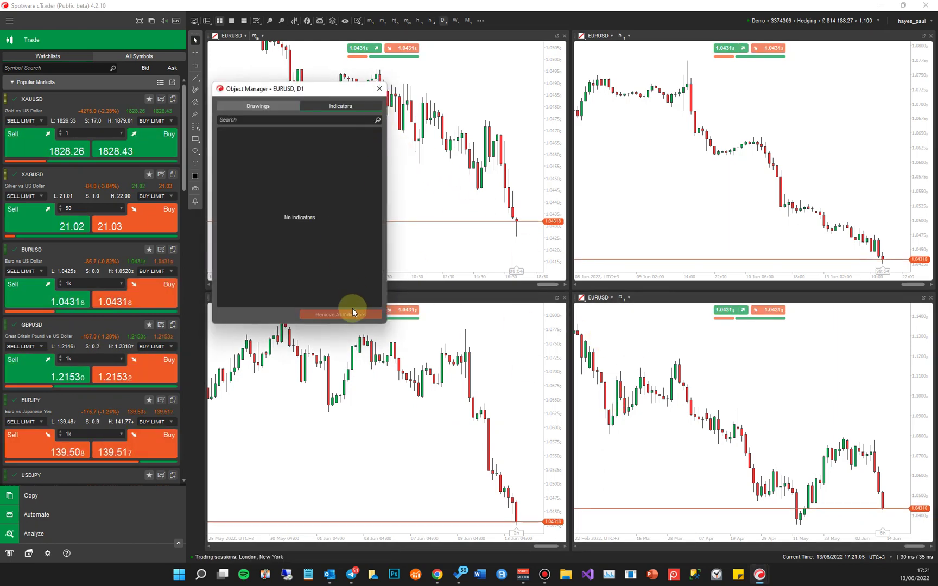
left_click(380, 88)
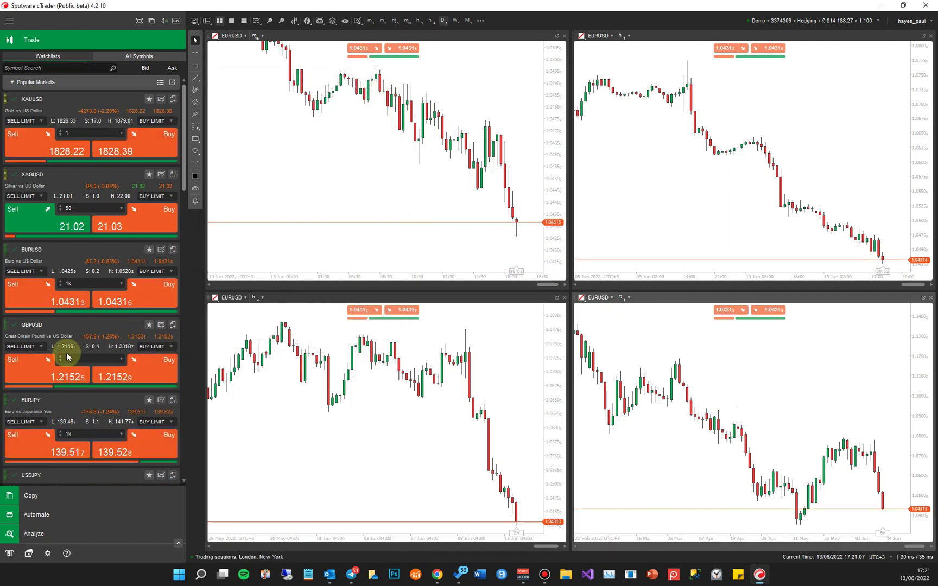
Step: Reopen the Chart Sync Zoom Indicator page via a 'zoom' store search and scroll through it
left_click(436, 574)
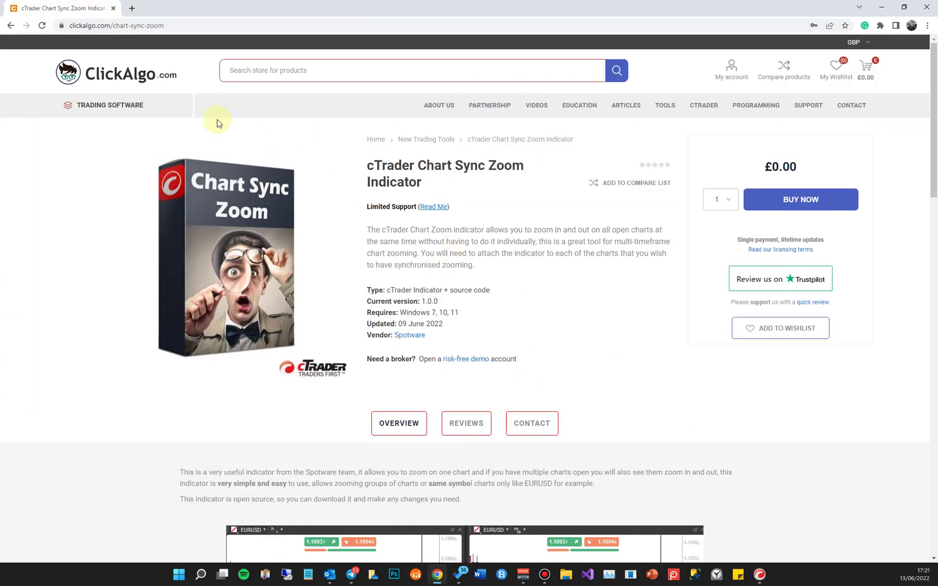
left_click(266, 77)
type("zoom")
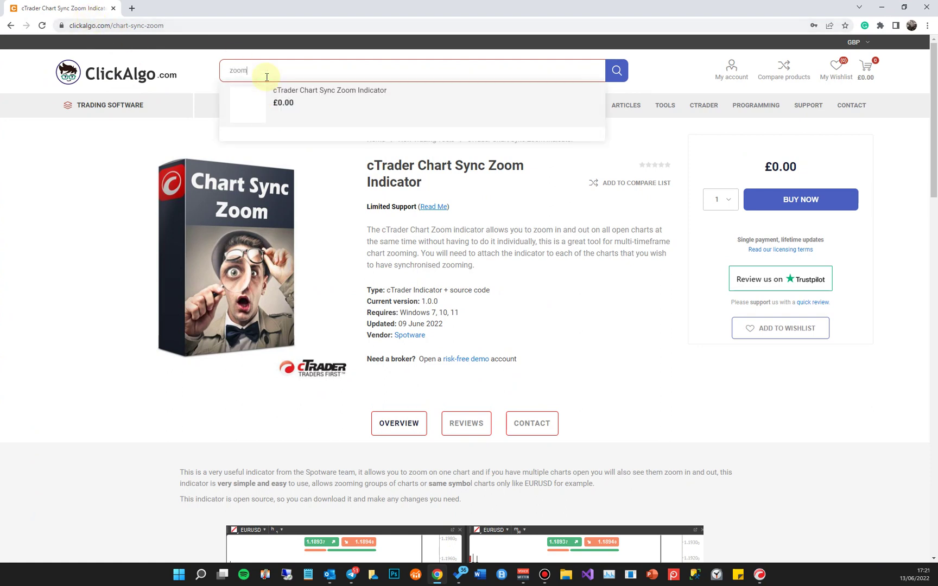
left_click(313, 105)
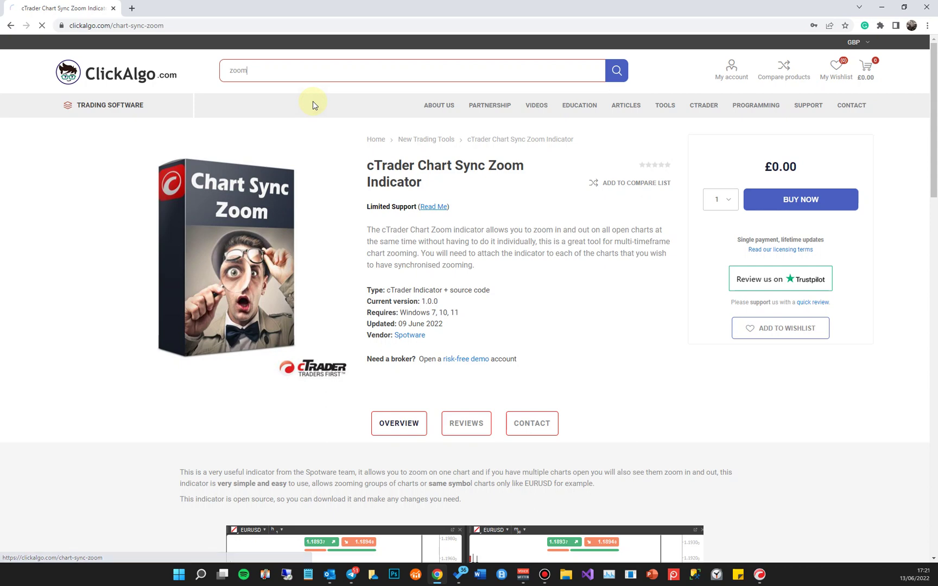
scroll(418, 318, "down", 3)
scroll(418, 319, "up", 3)
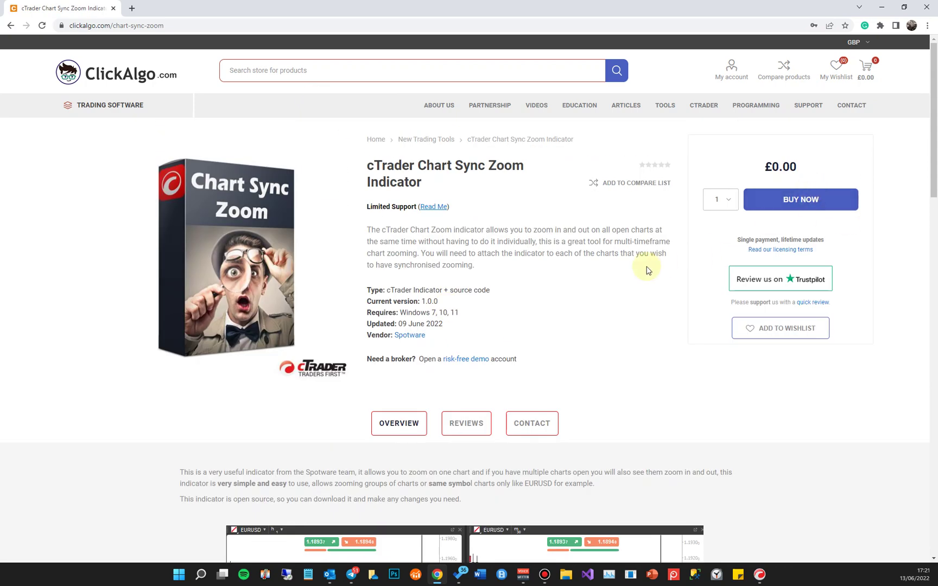
scroll(565, 281, "down", 5)
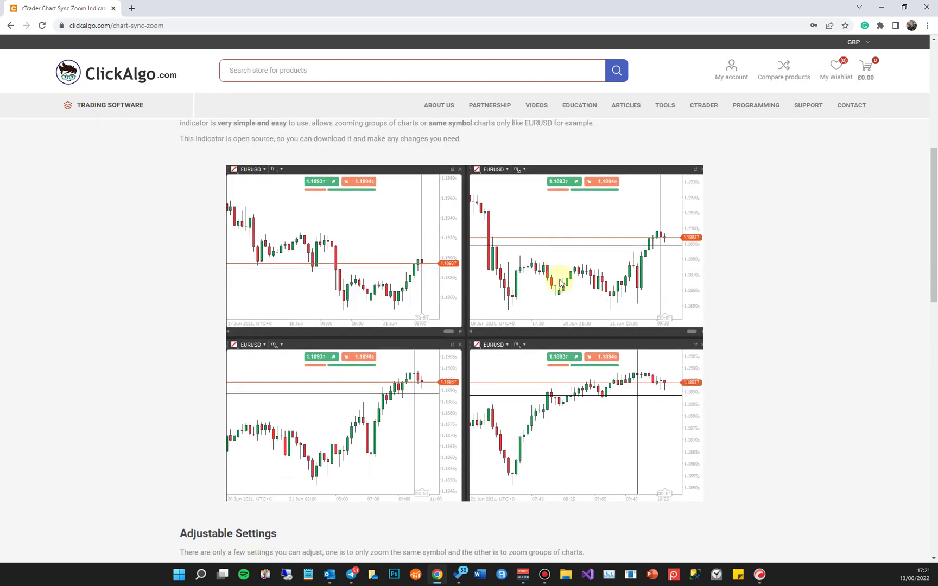
scroll(561, 282, "down", 3)
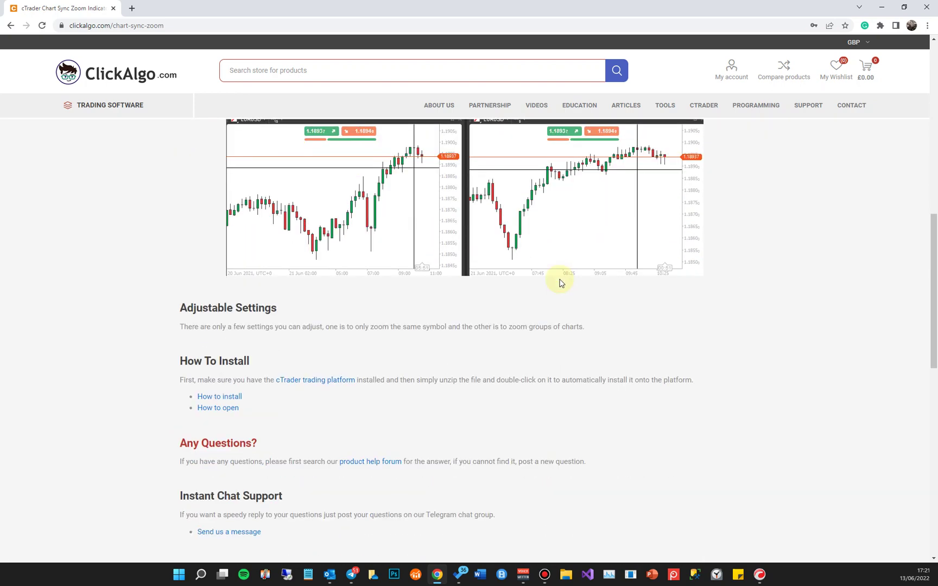